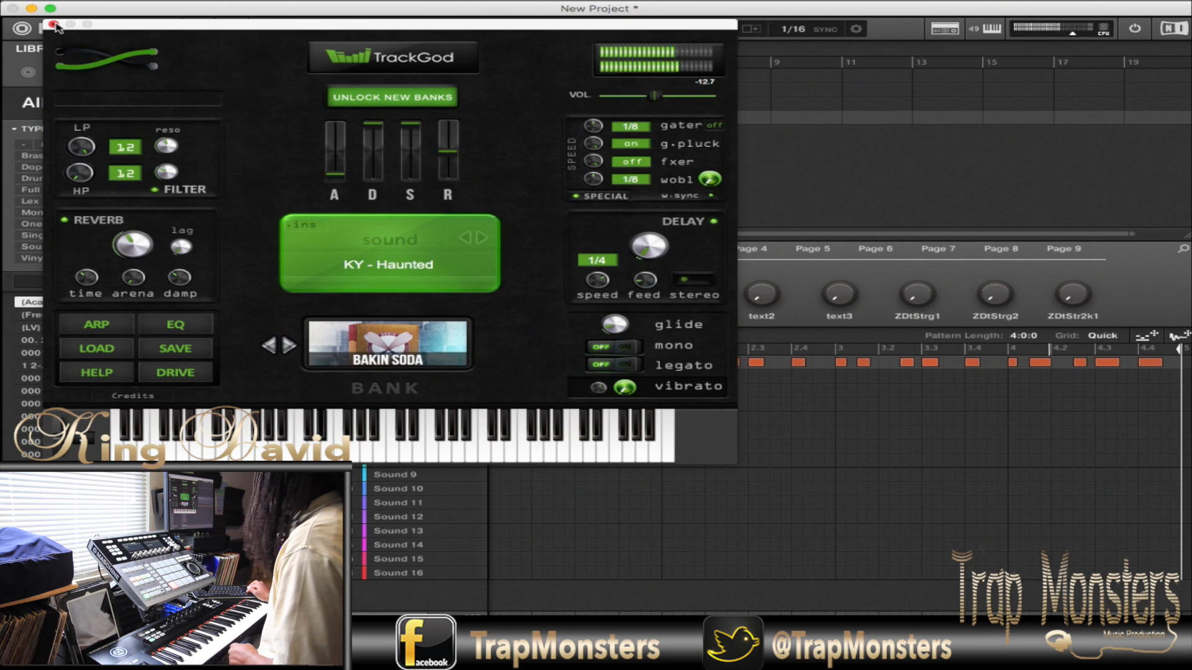
- Close the TrackGod window and load the reFX Nexus (AU) plug-in on Sound 1 of Group C1
left_click(54, 24)
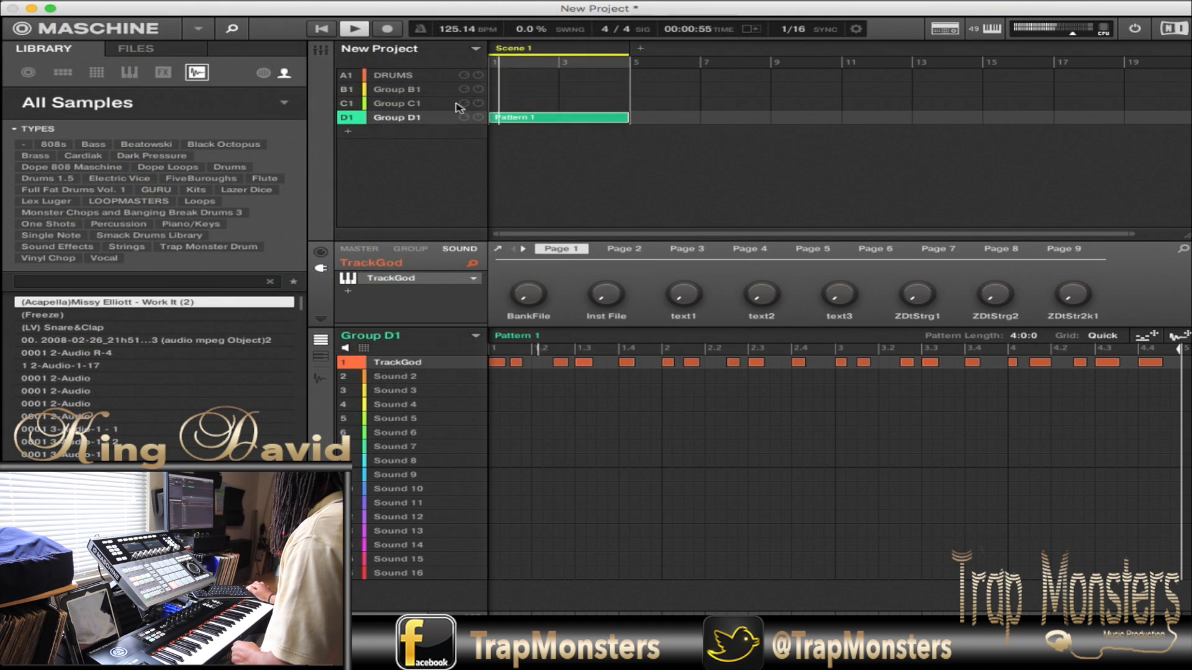
left_click(396, 107)
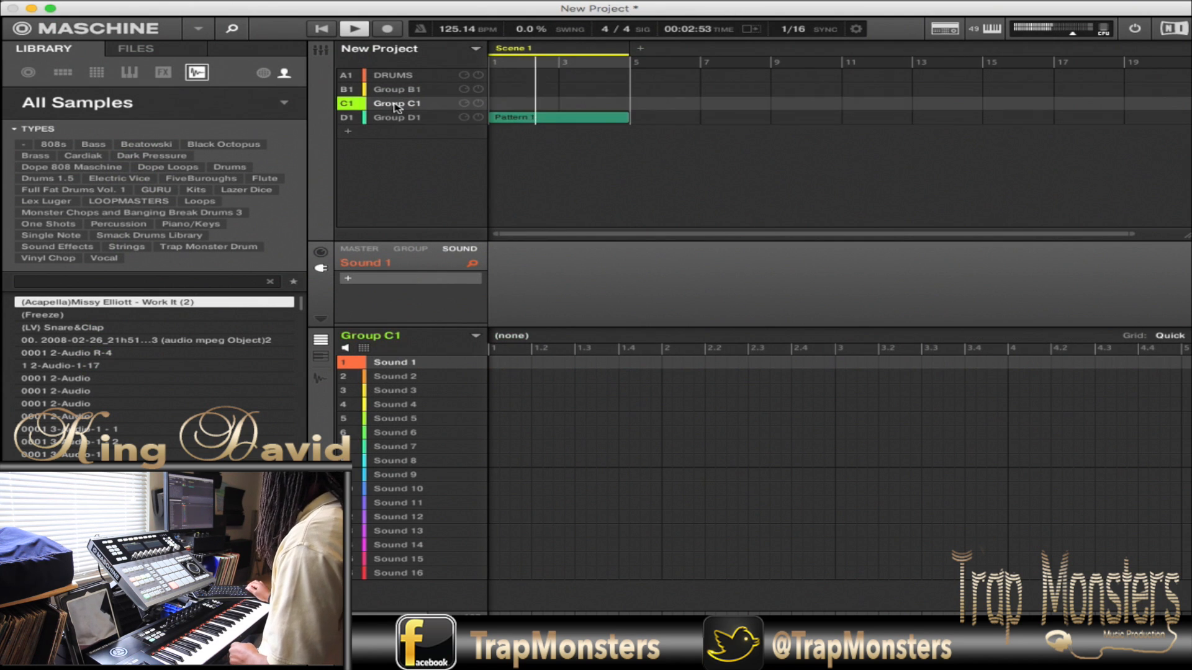
left_click(348, 280)
scroll(426, 199, "down", 15)
scroll(426, 199, "down", 1)
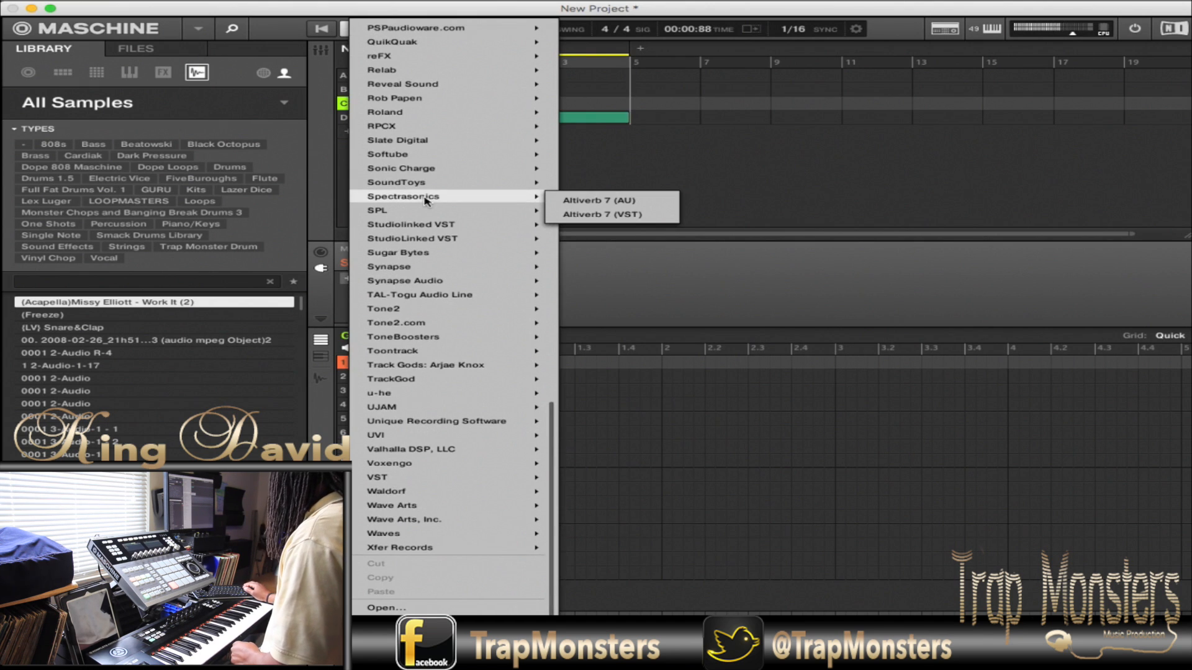
mouse_move(426, 227)
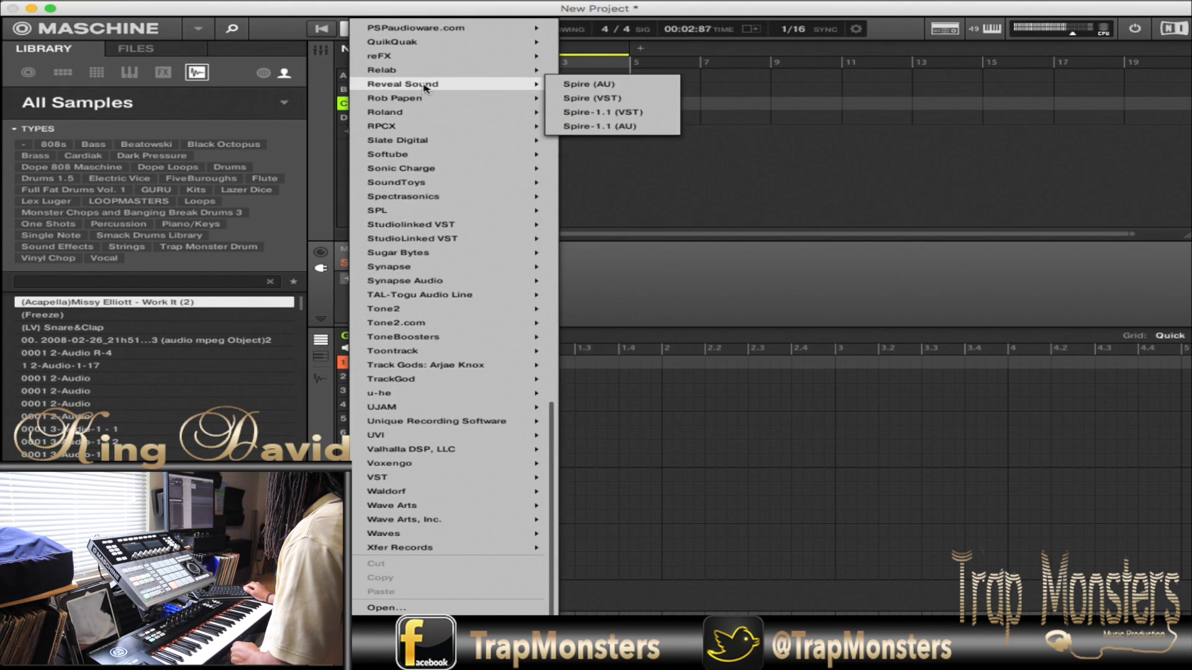
mouse_move(533, 60)
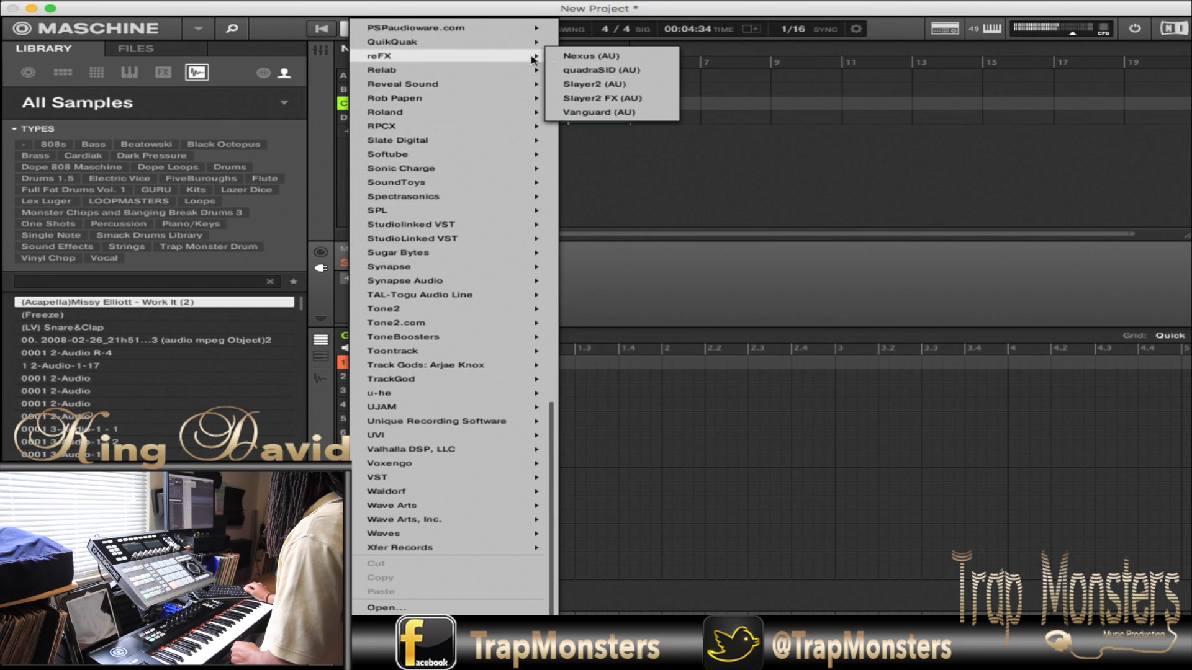
left_click(597, 60)
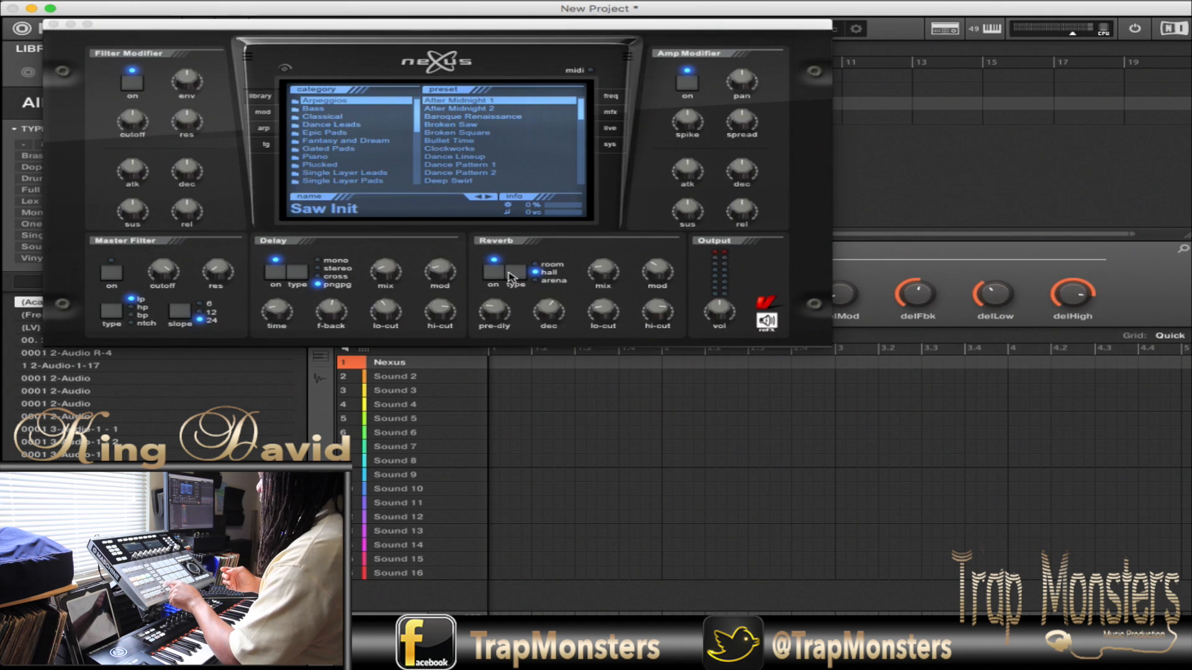
- Select the Choir Synthesis preset from the "Search: choir" category in Nexus
key("super+w")
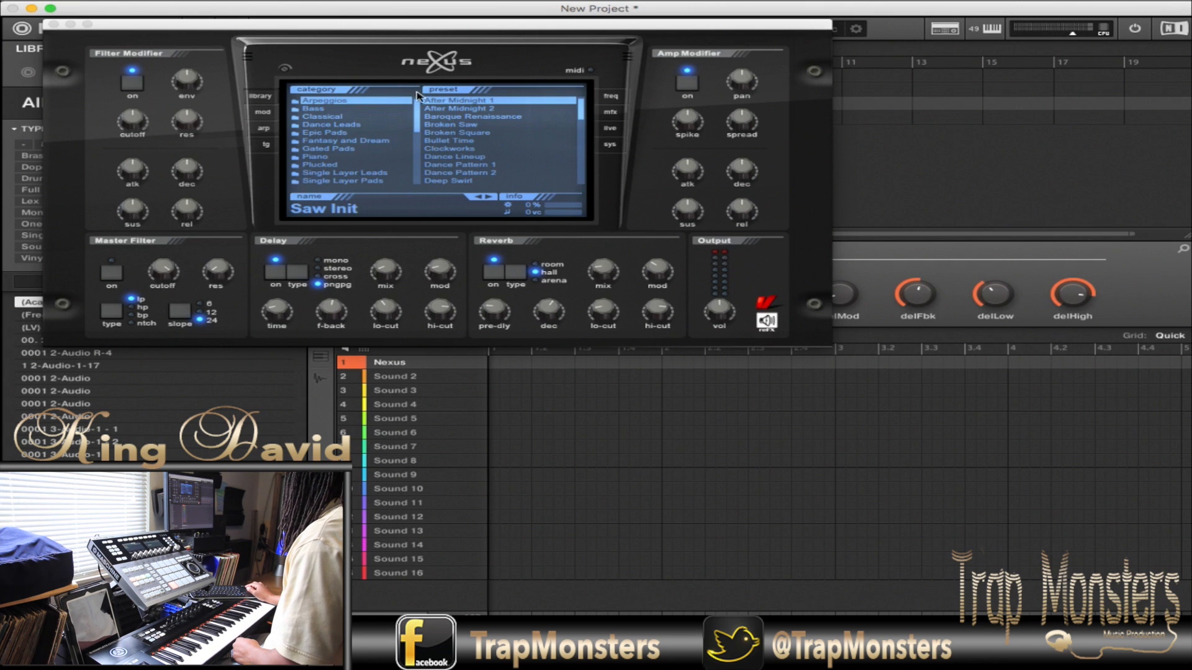
left_click_drag(420, 110, 417, 257)
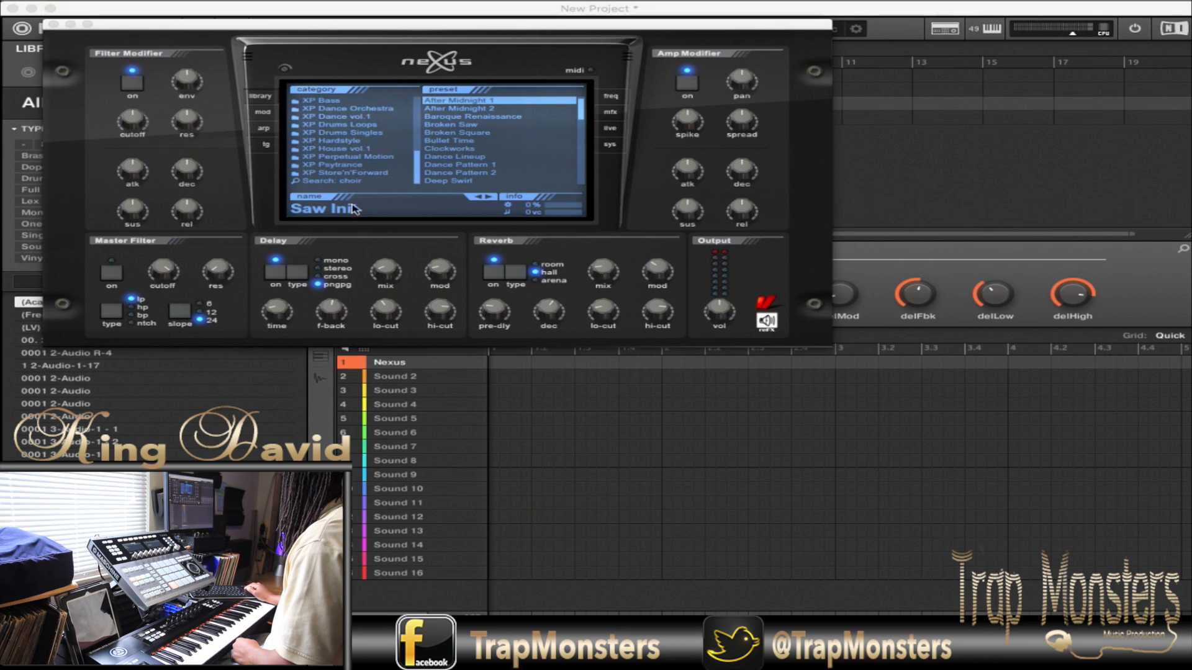
left_click(354, 181)
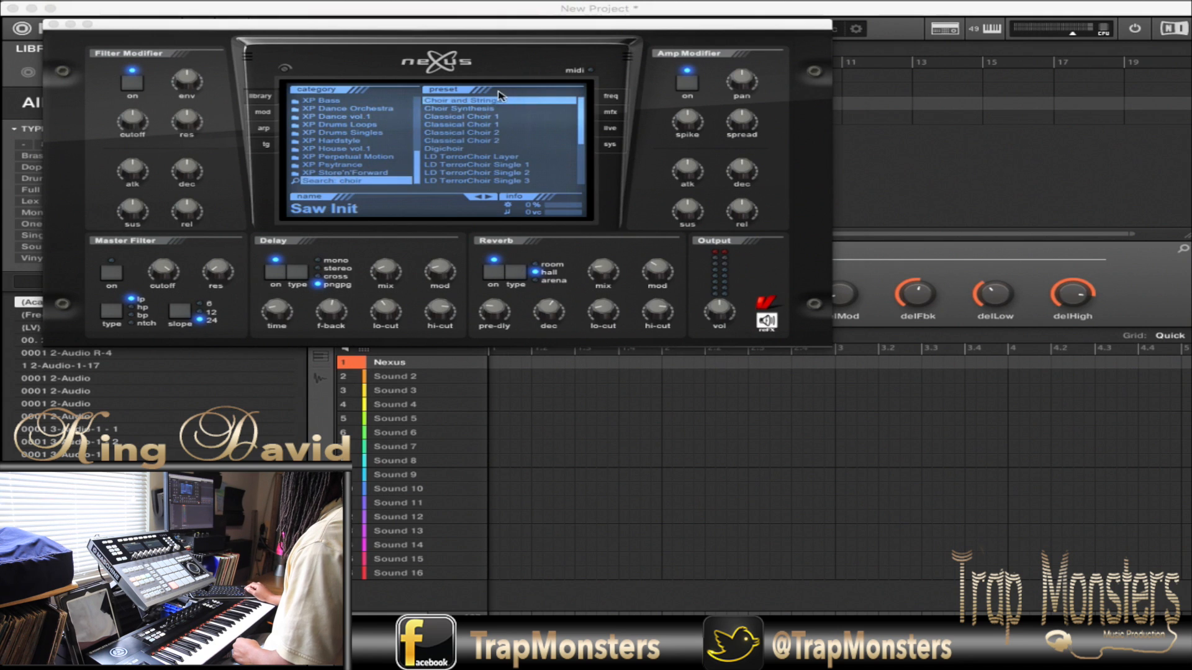
left_click(483, 109)
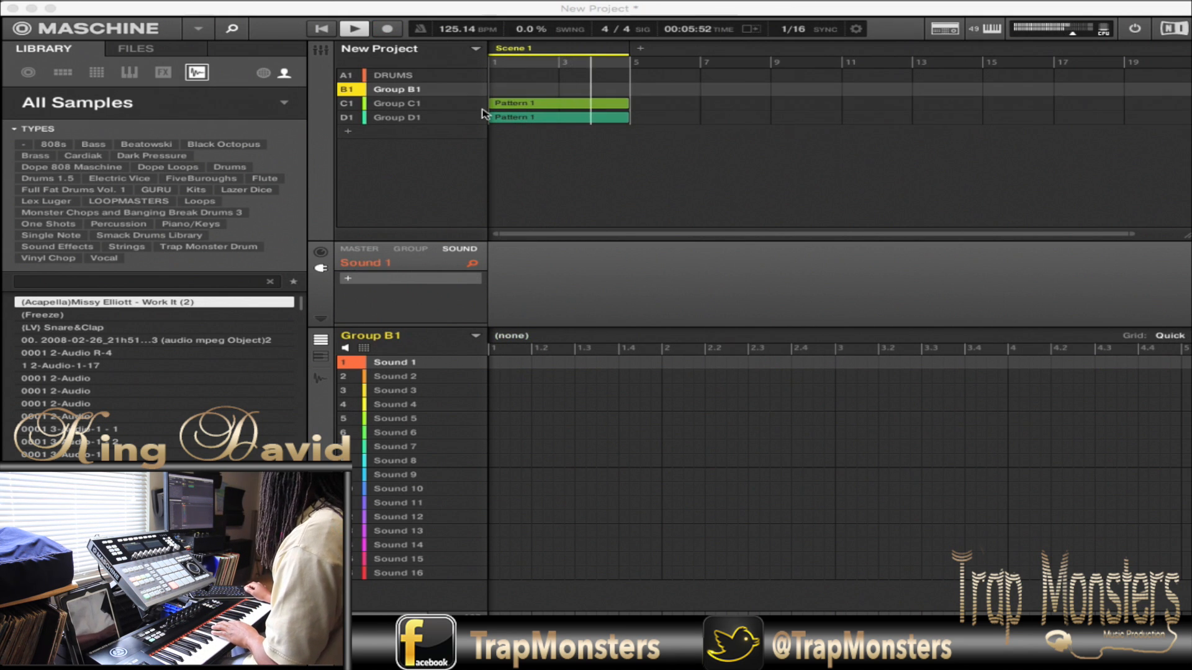
- Load the Tone2.com ElectraX (VST) plug-in on Sound 1 of Group B1 and open its interface
left_click(350, 279)
left_click(351, 278)
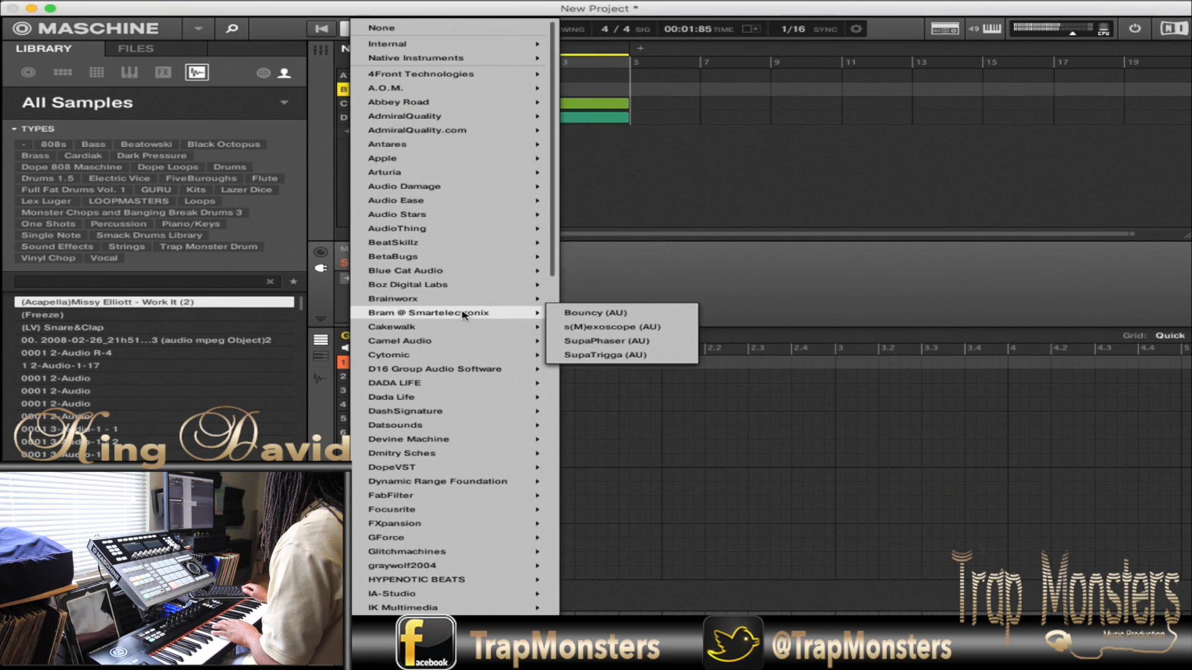
scroll(462, 315, "down", 10)
mouse_move(463, 316)
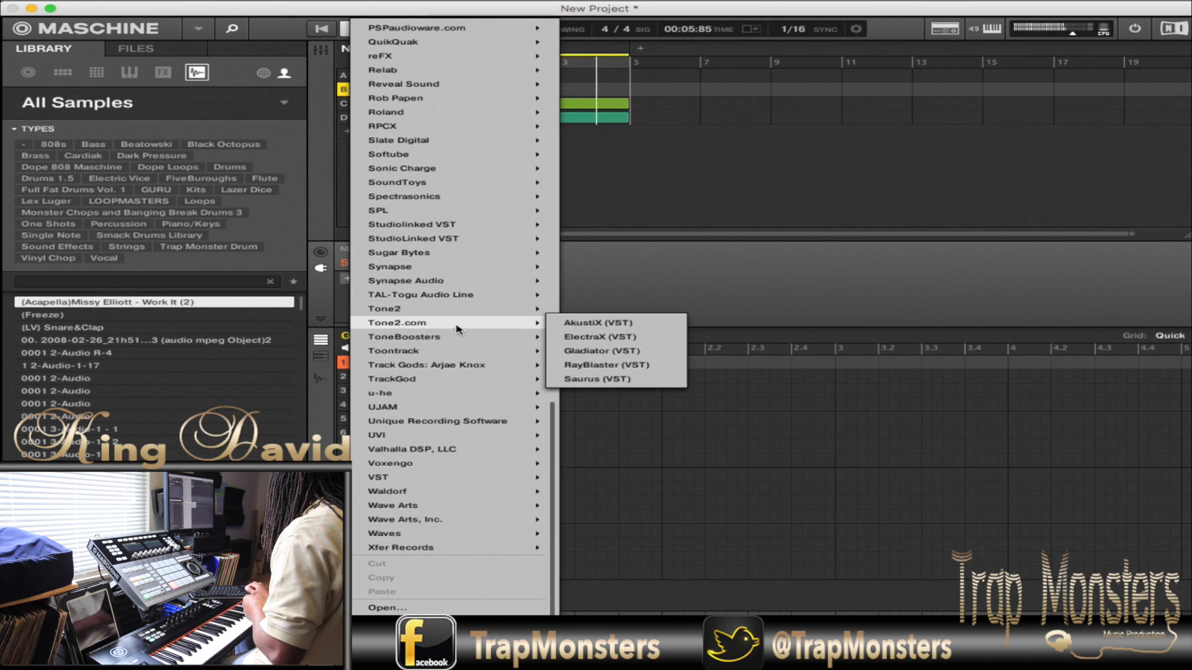
left_click(614, 337)
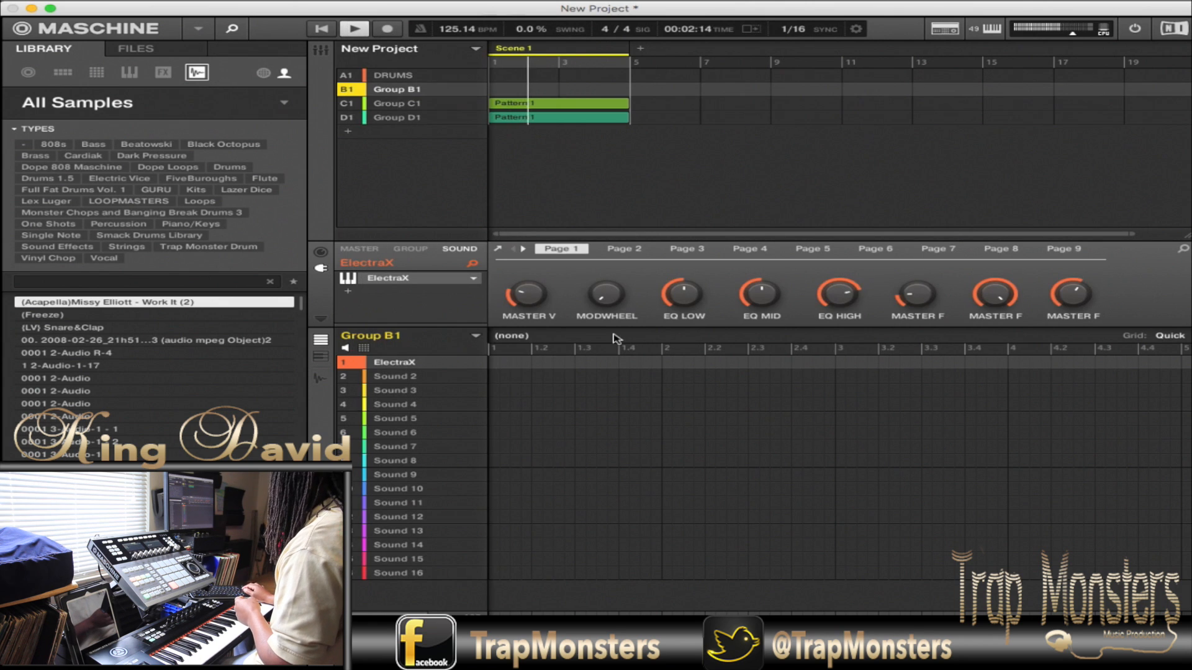
left_click(483, 263)
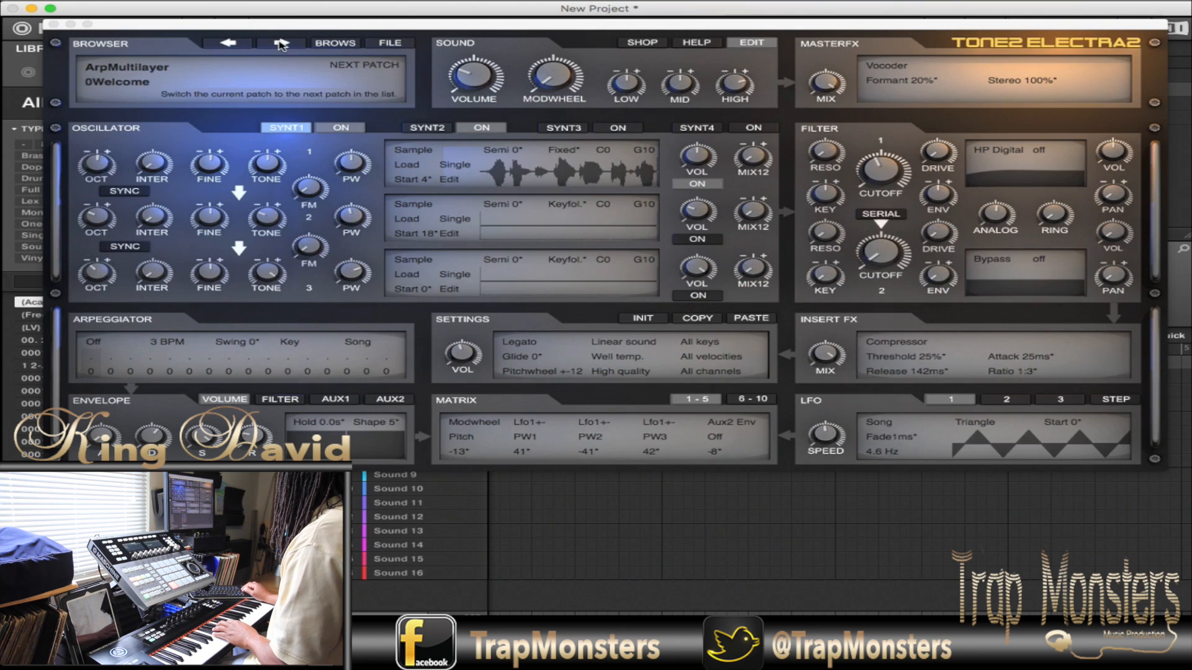
- Set ElectraX to the 0Sparkling Bells BT patch in the Keys category and close its window
left_click(167, 74)
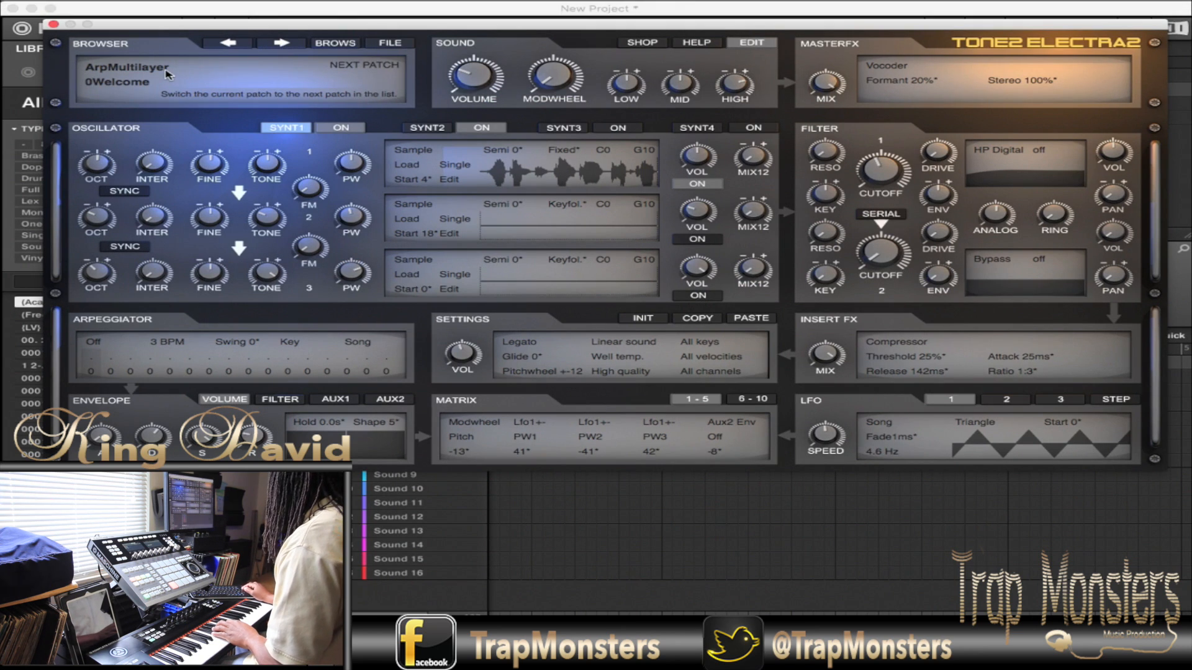
left_click(143, 72)
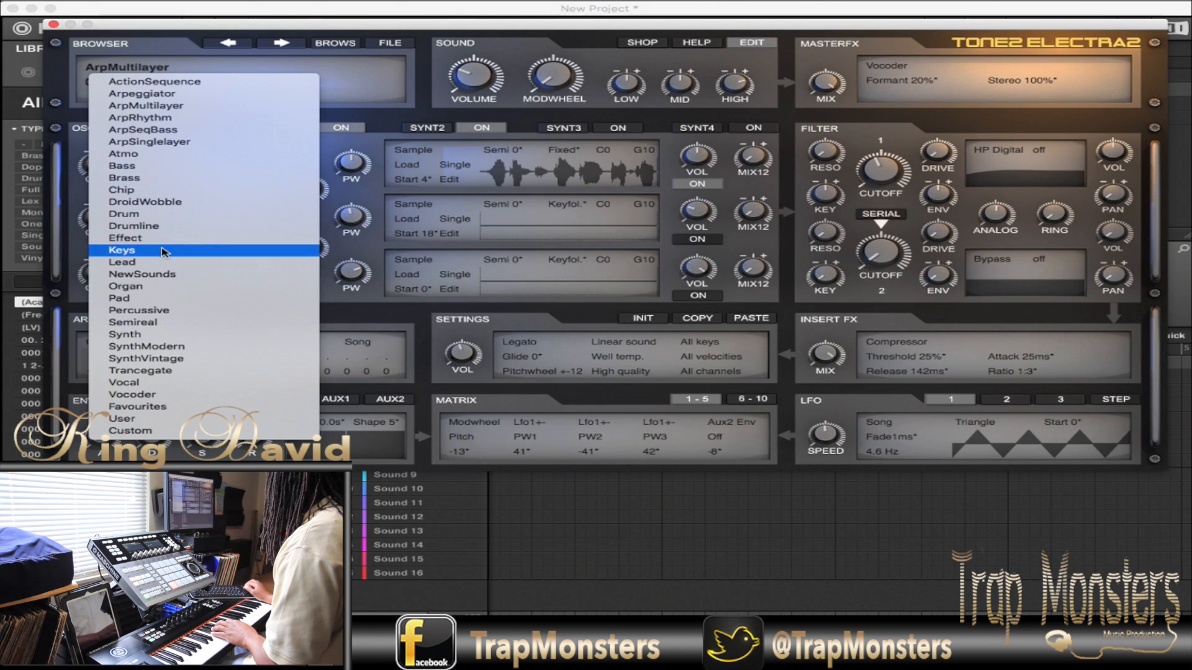
left_click(165, 252)
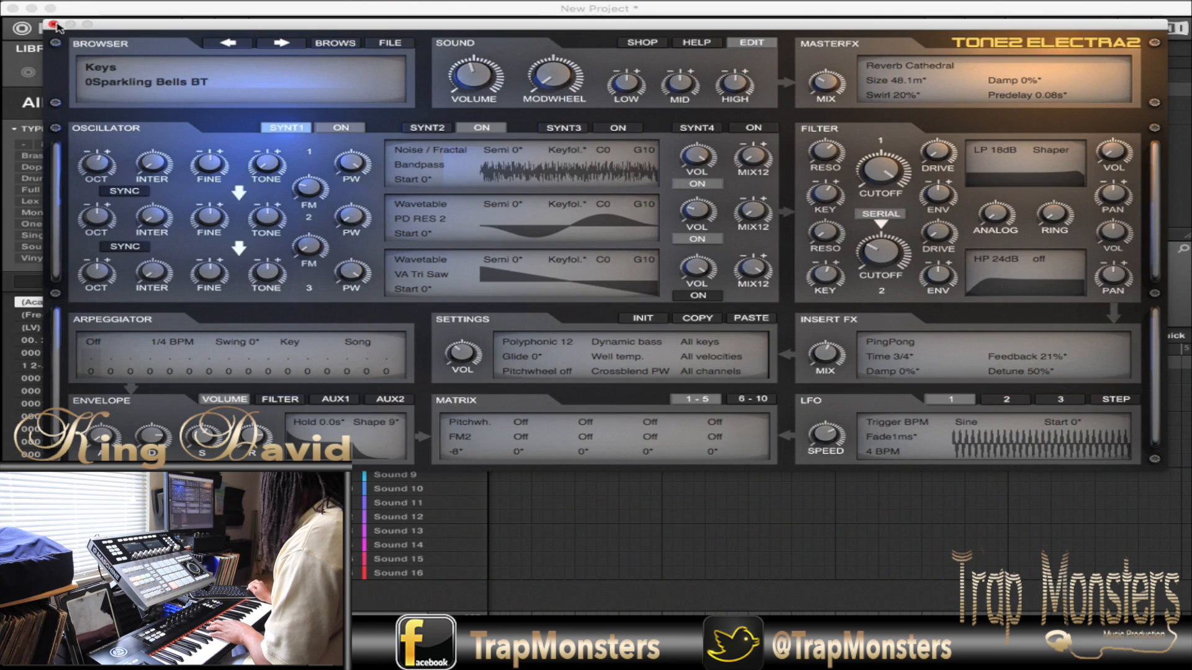
left_click(53, 24)
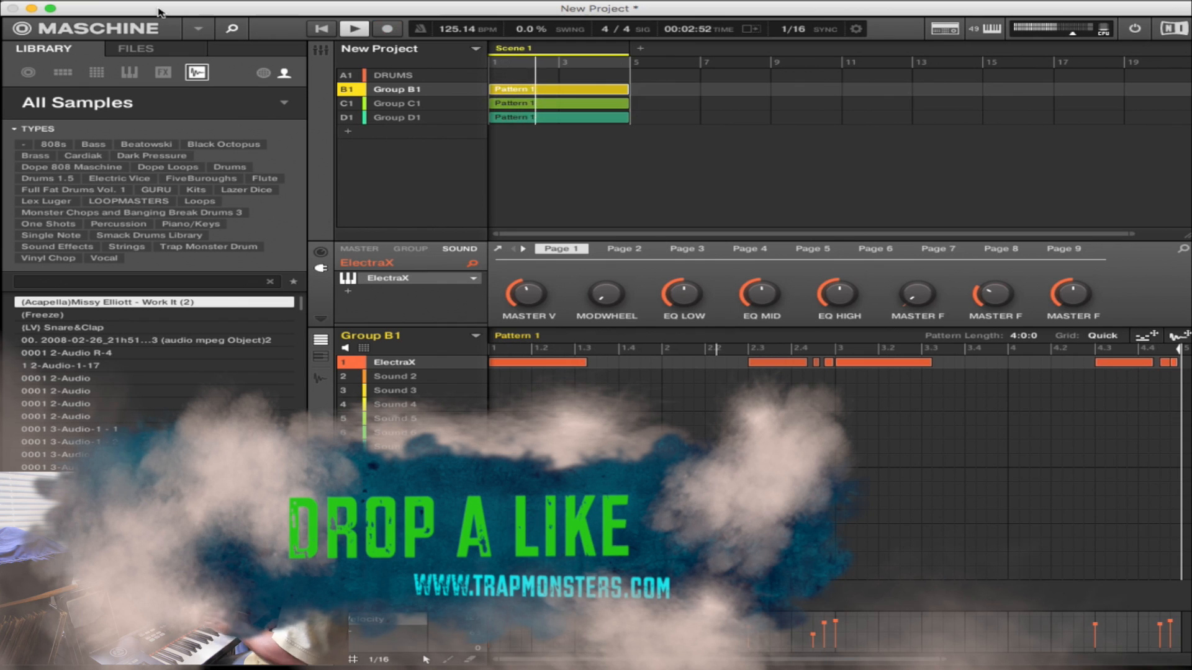
- Load the 808 Trap Life kit into group A1 and record a four-bar melodic 808 pattern with sound 2, the G2 one
key("Up")
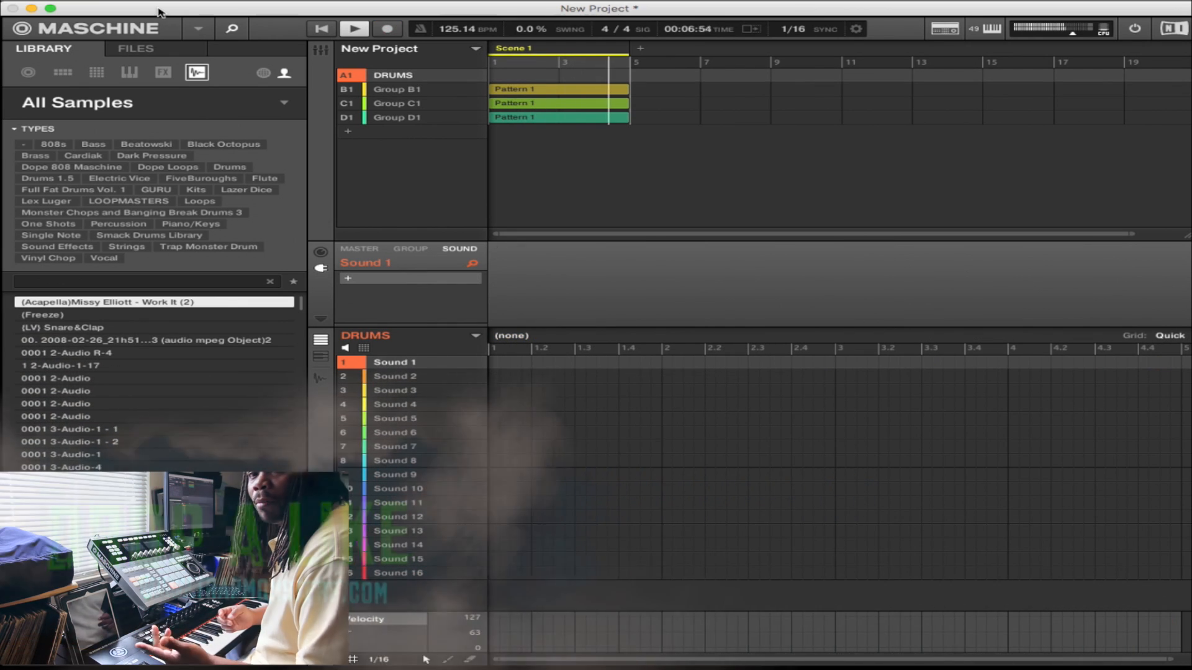
key("space")
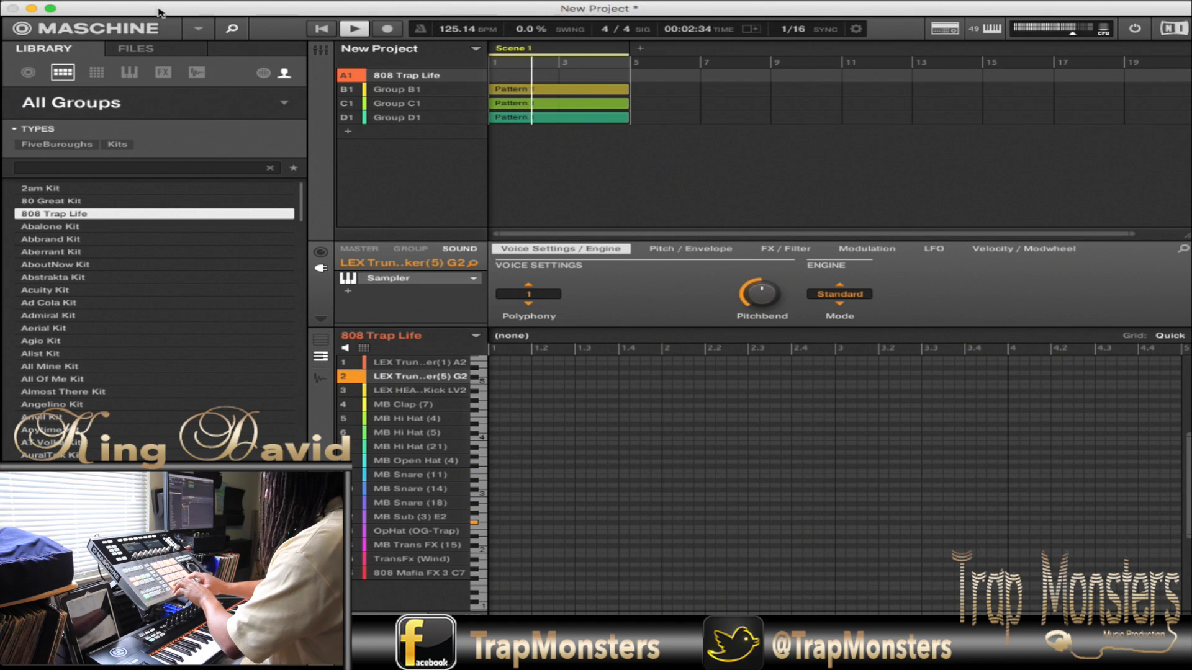
key("space")
key("r")
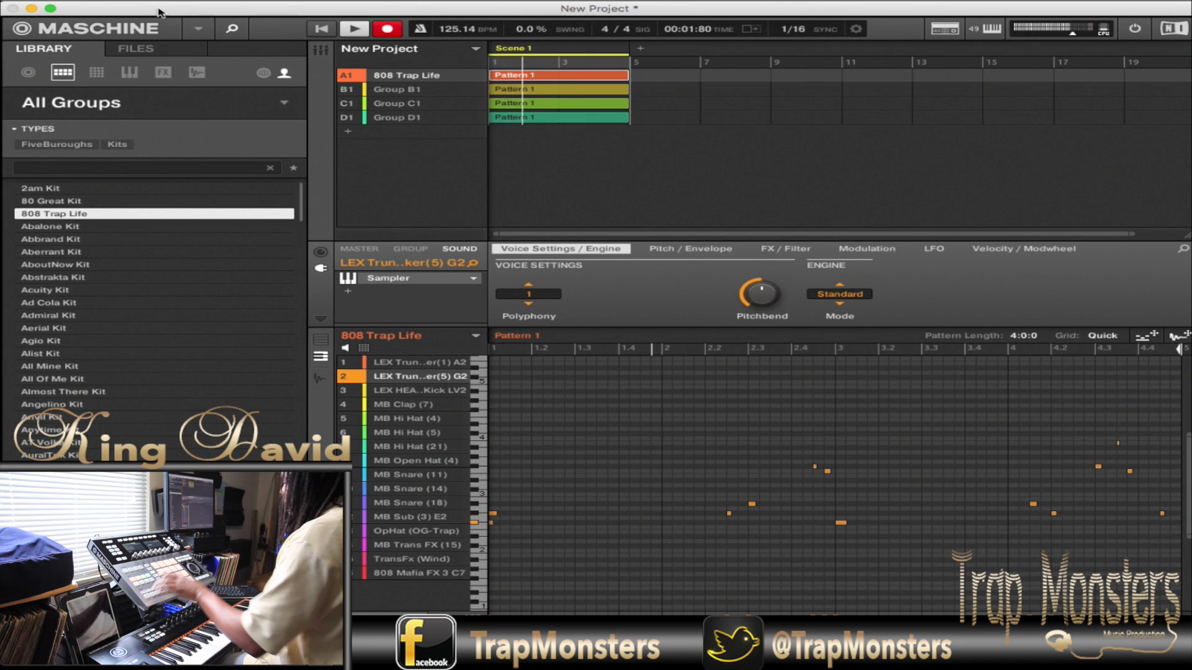
key("space")
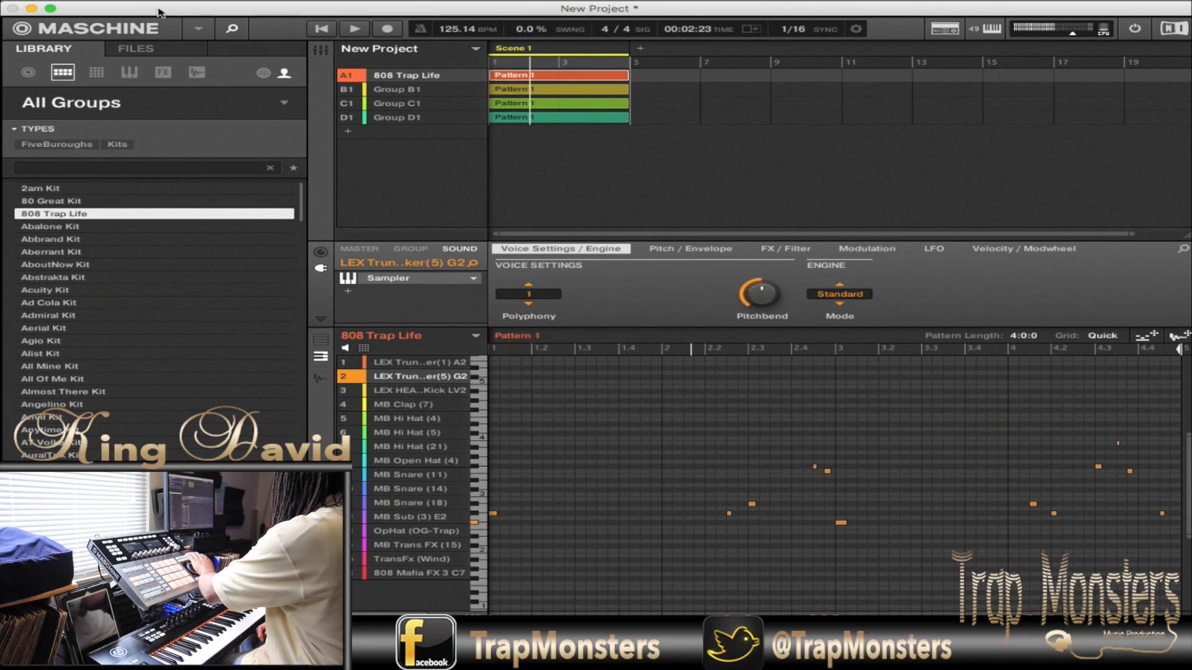
- Record heavy kick, MB Hi Hat (5), MB Open Hat (4) and MB Snare (11) parts into the 808 Trap Life pattern
key("r")
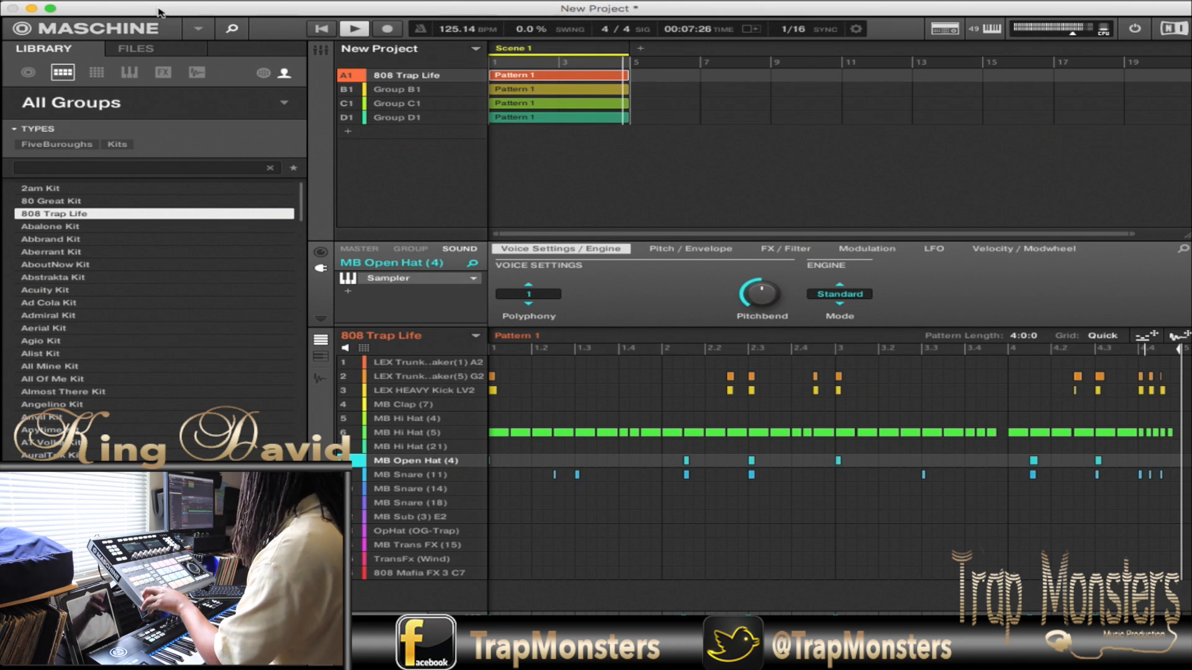
key("space")
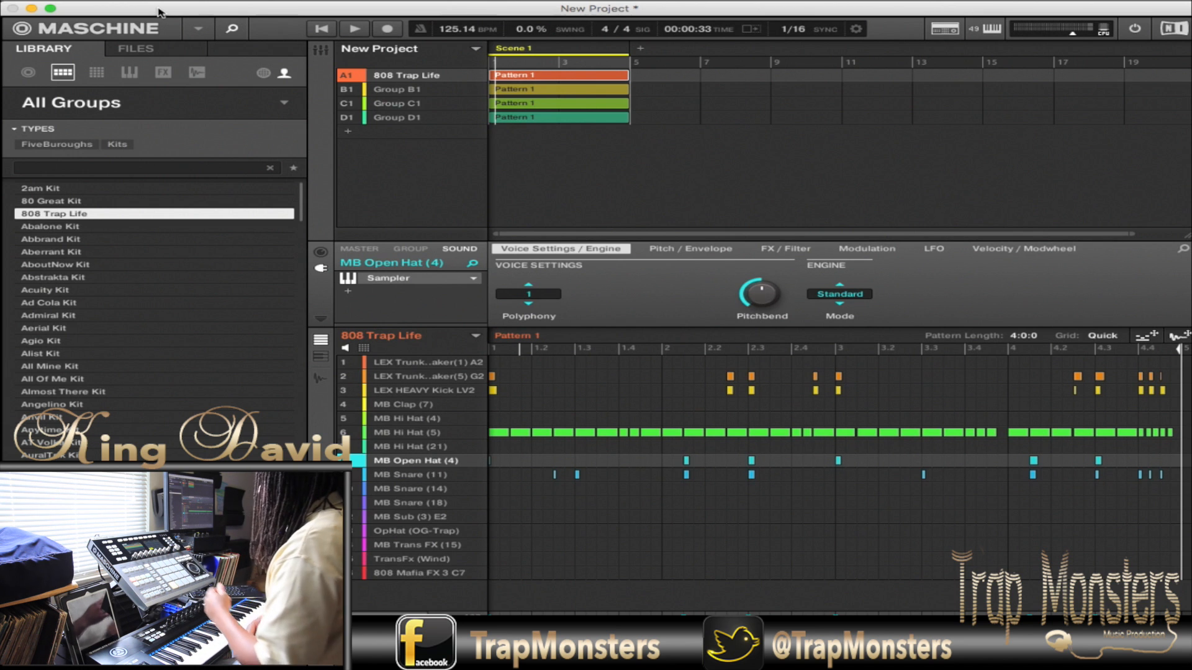
- Duplicate the scene with all four groups repeatedly until the arrangement reaches bar 129, and start playback
key("super+d")
key("super+d")
key("super+d")
key("super+d")
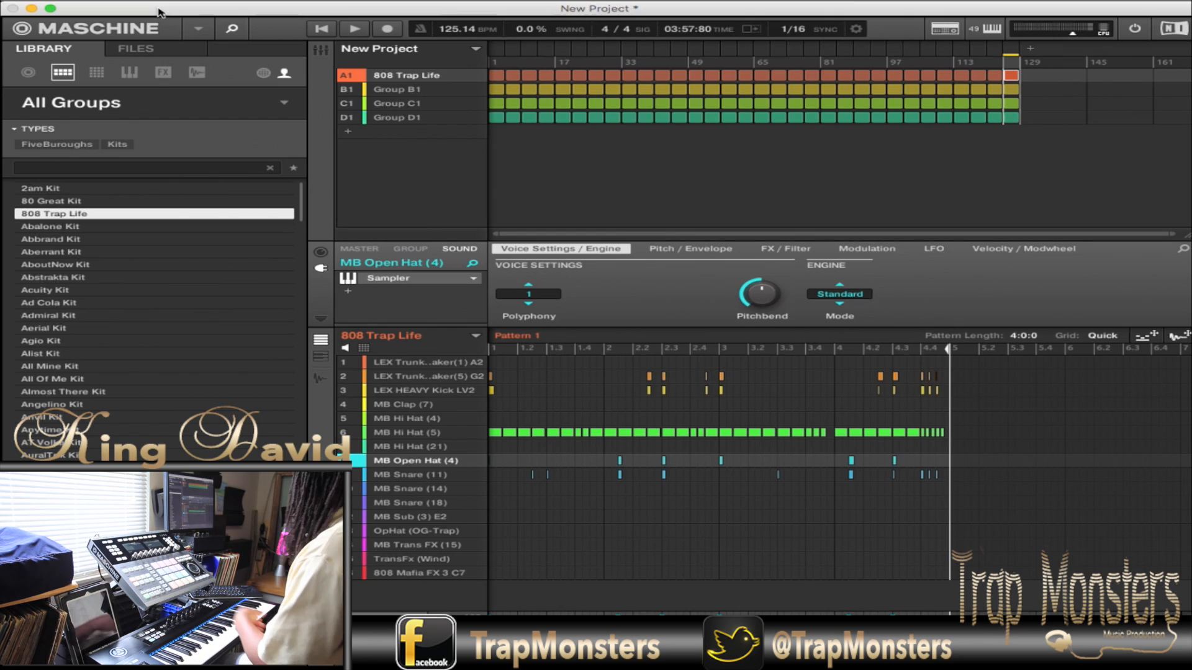
key("space")
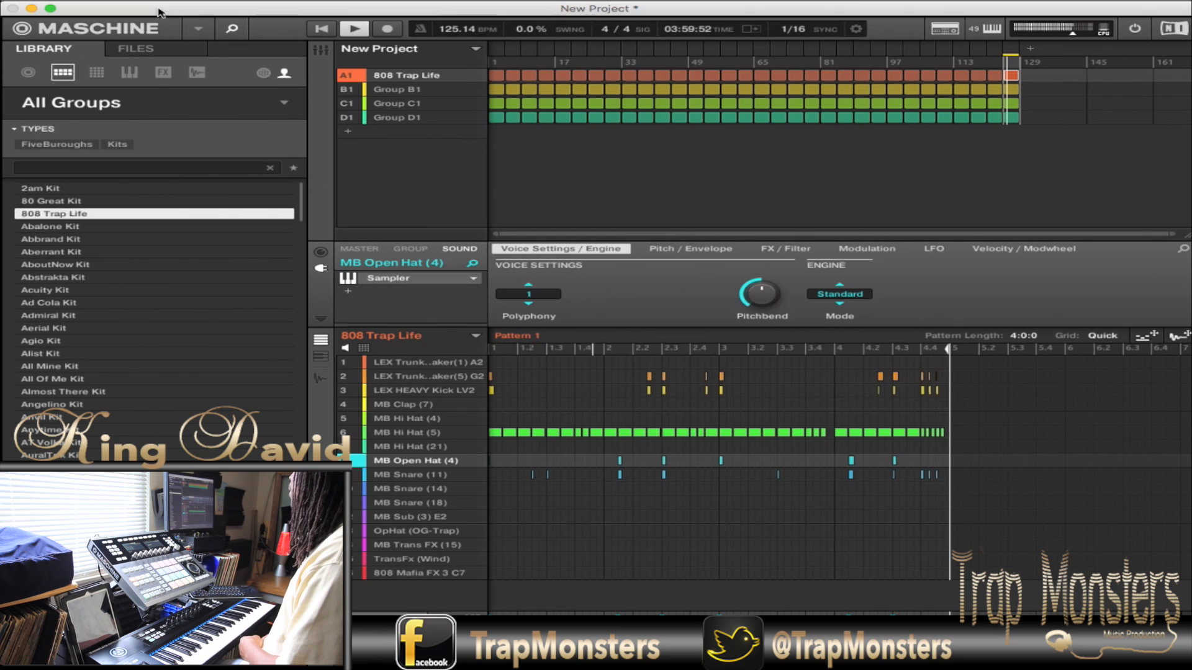